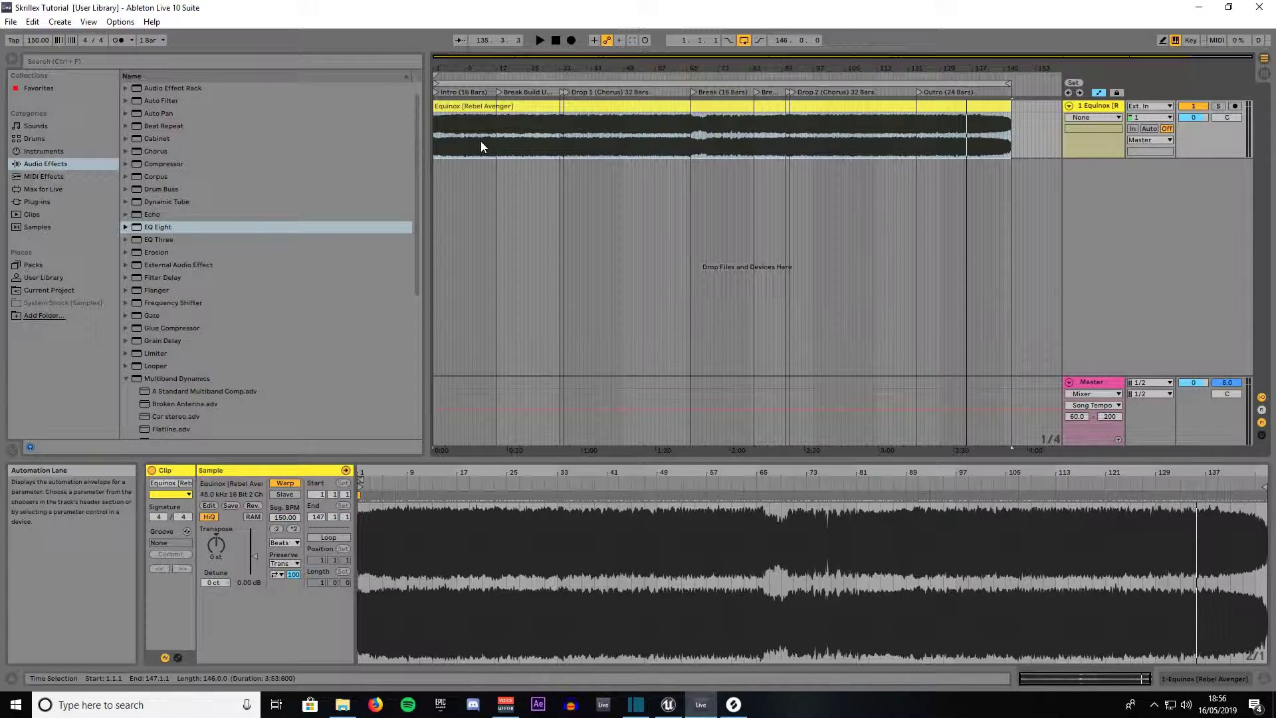
Examine the Equinox arrangement section by section from the Intro through Break Build Up, Pre Drop and Drop 1 to the Break.
scroll(482, 146, "up", 4)
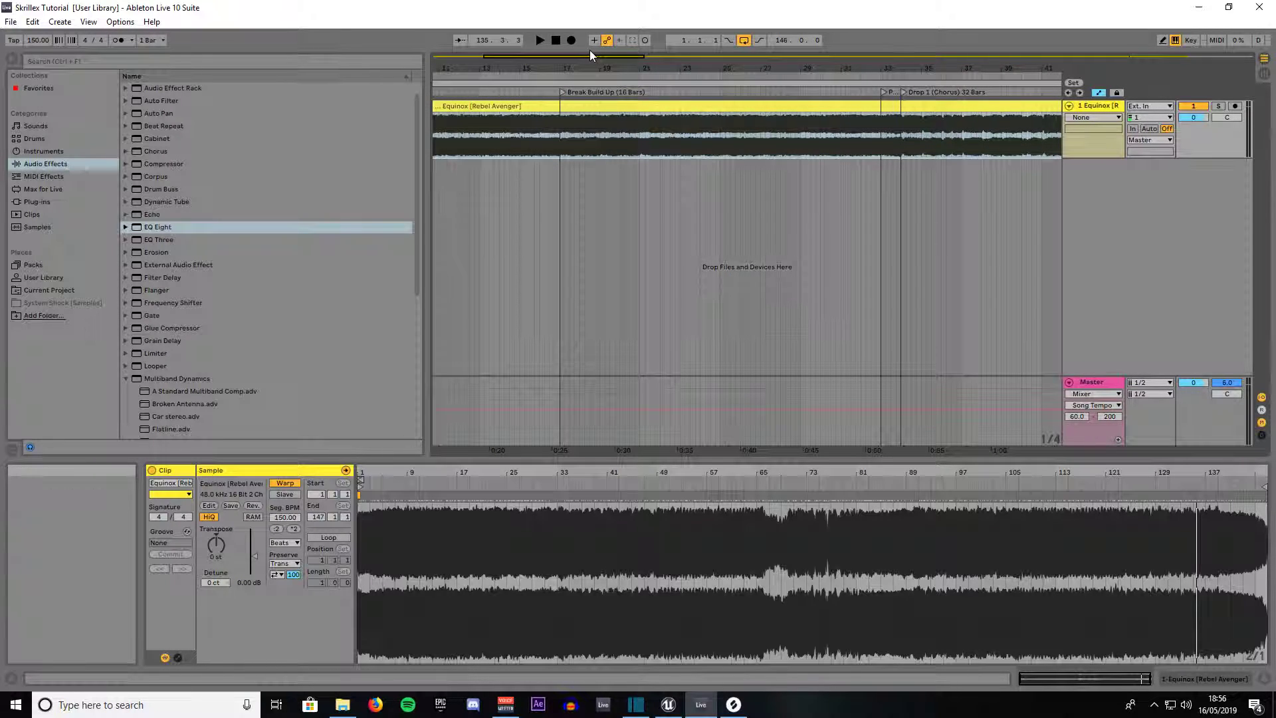
left_click_drag(588, 57, 537, 59)
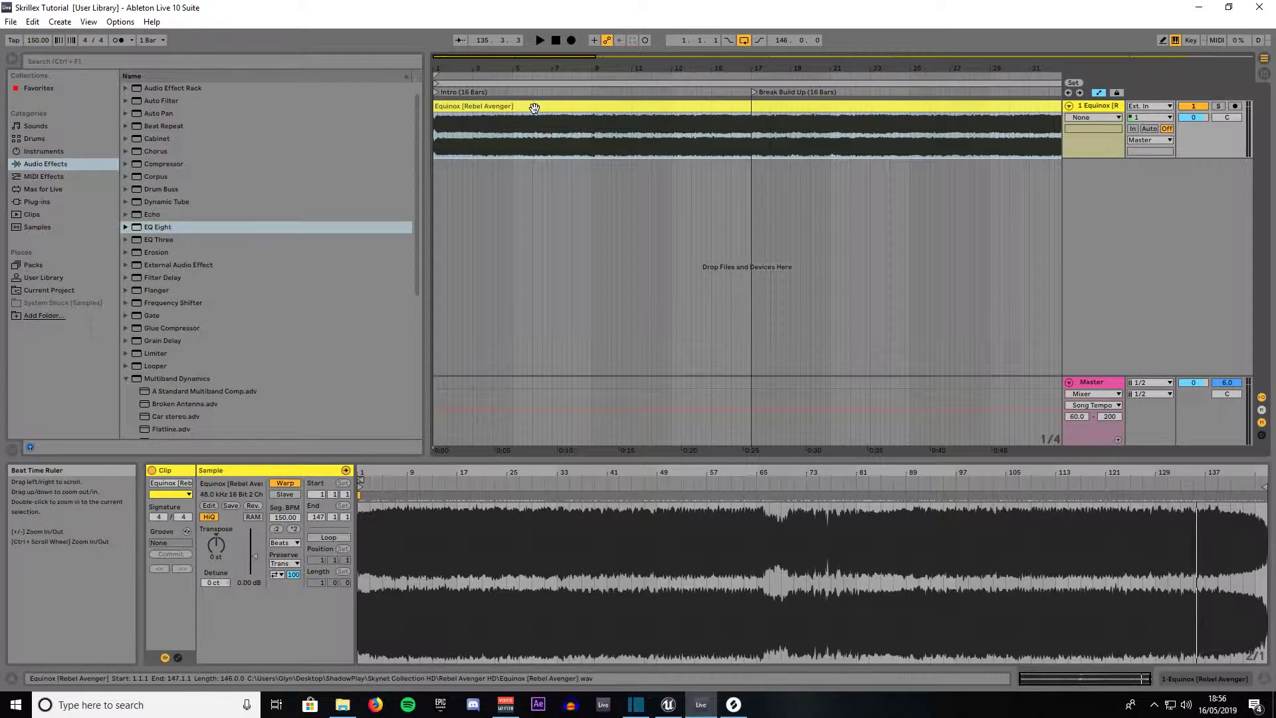
left_click_drag(526, 59, 337, 56)
left_click_drag(559, 57, 606, 58)
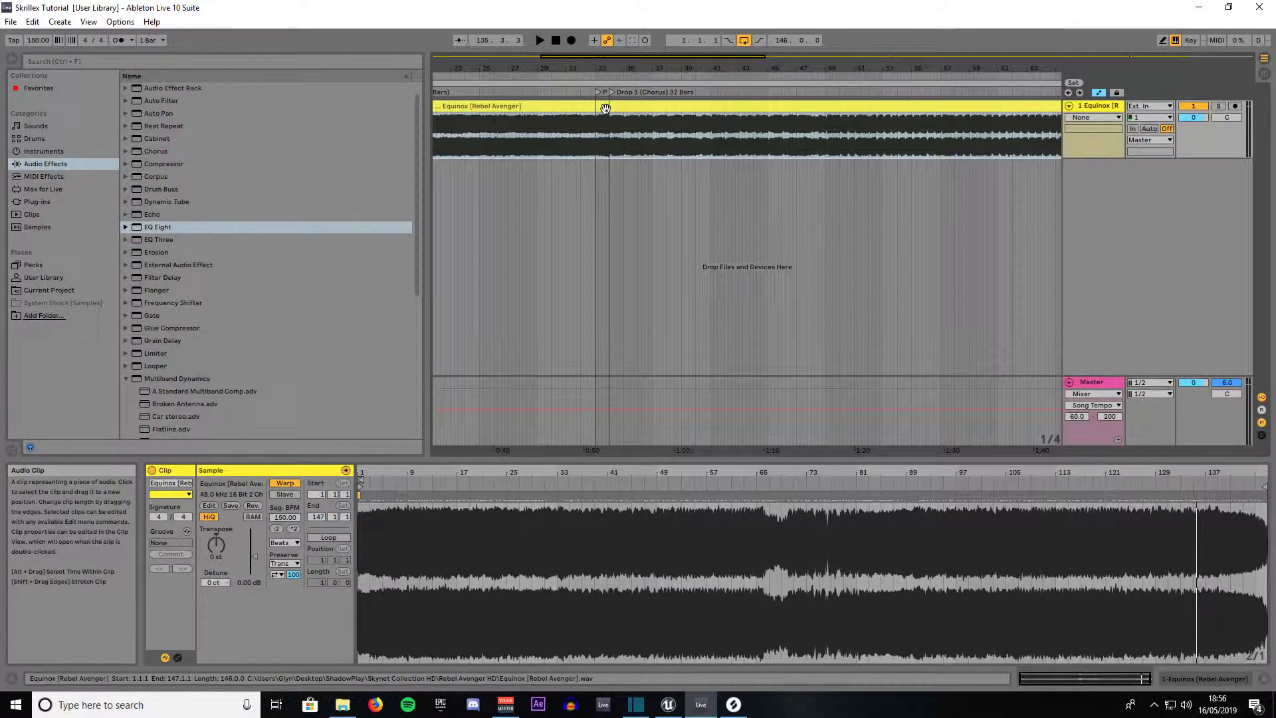
scroll(606, 108, "up", 5)
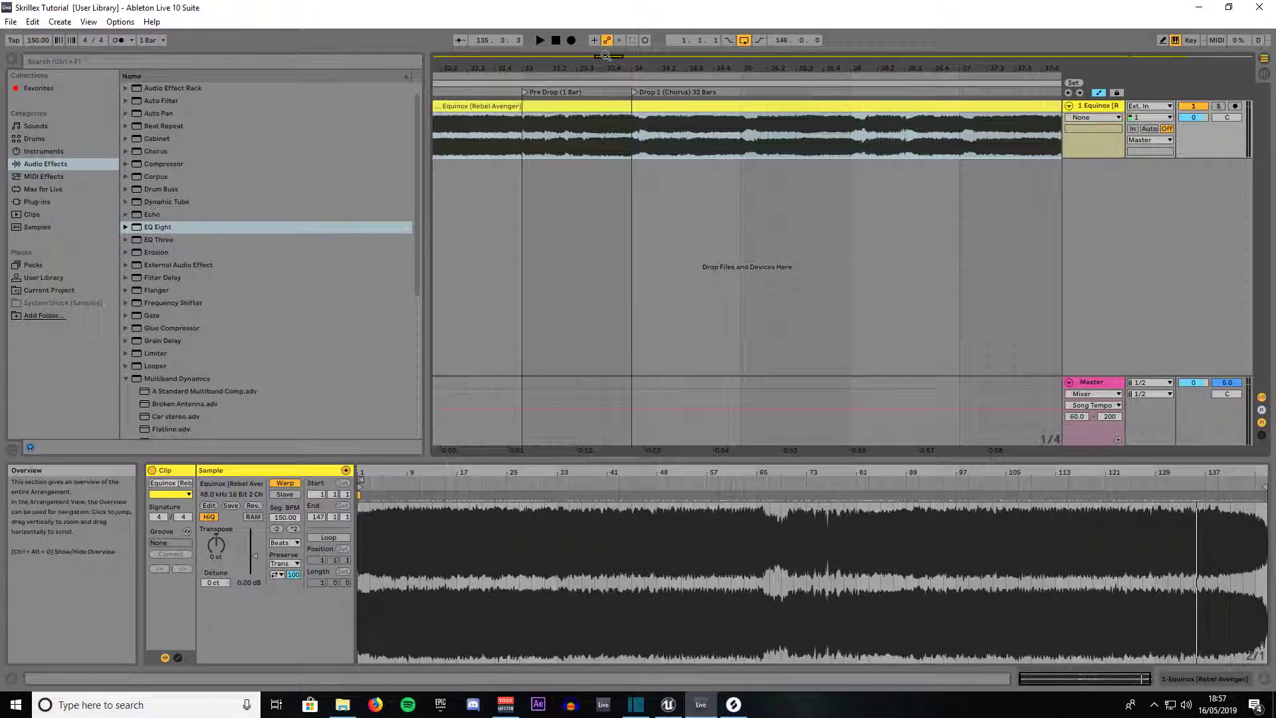
left_click(602, 57)
left_click_drag(602, 57, 725, 36)
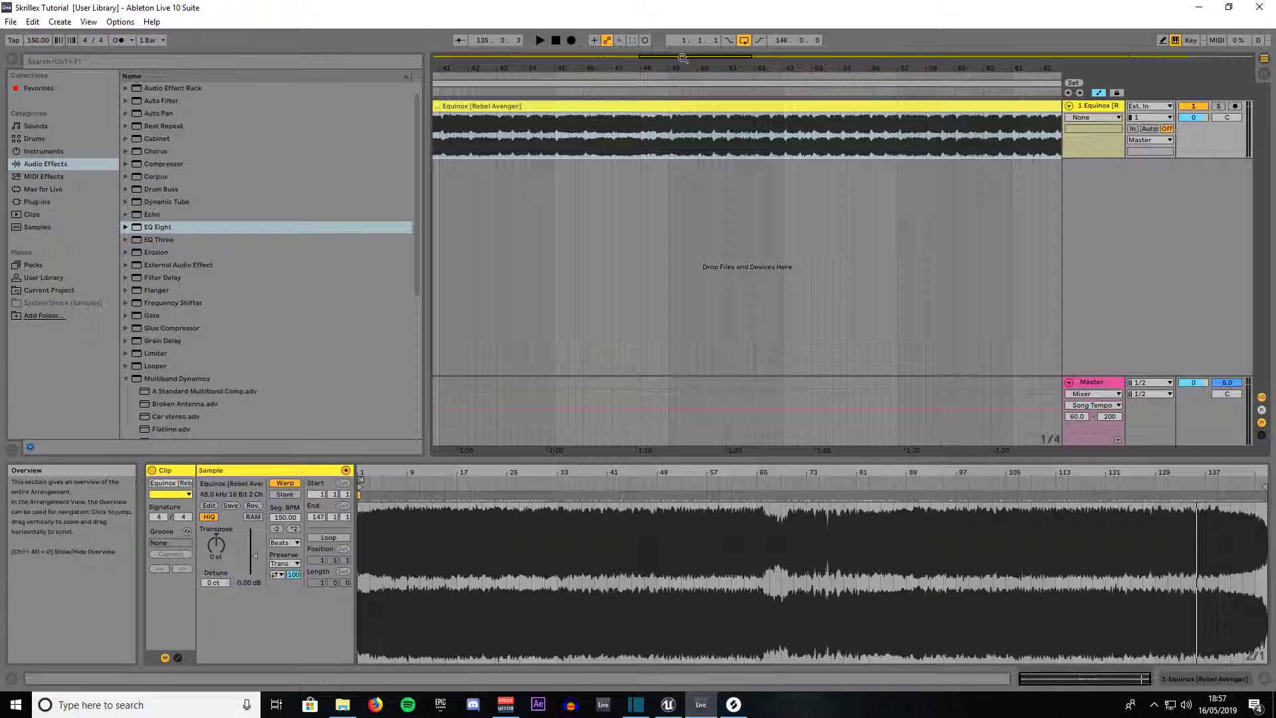
left_click_drag(678, 58, 729, 75)
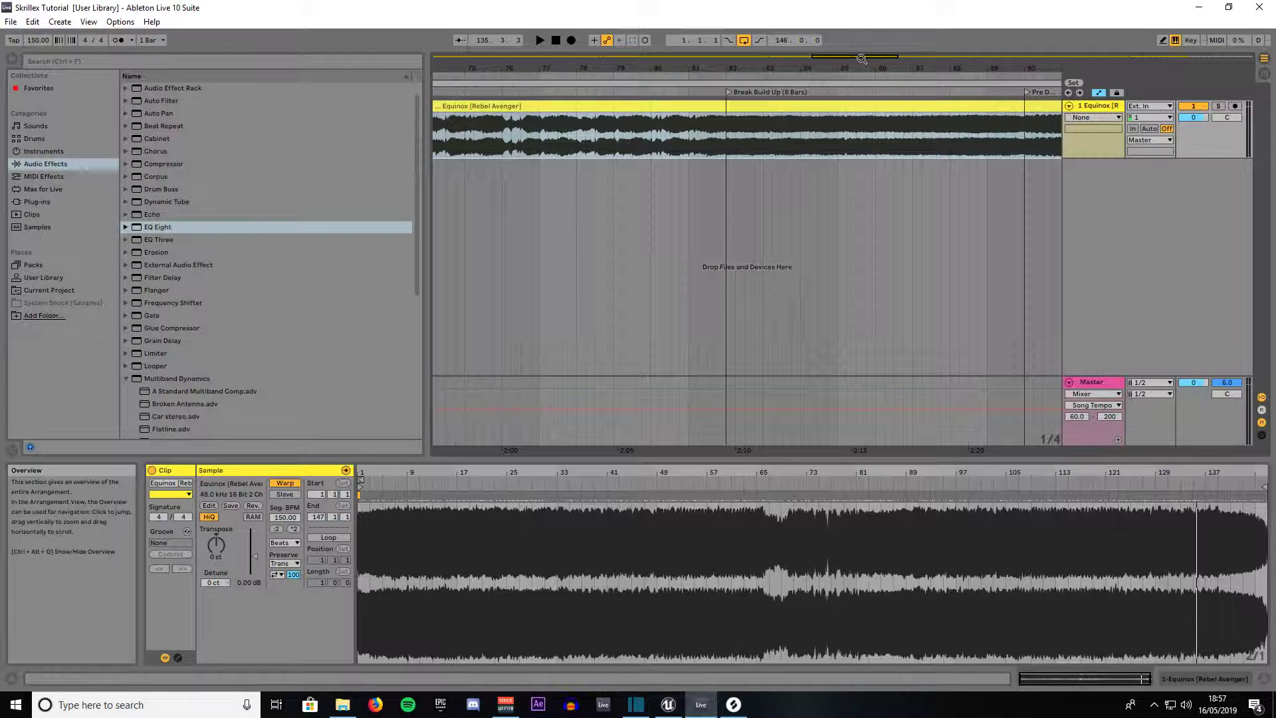
Examine the second half of the arrangement, from the 8-bar Break Build Up through Pre Drop and Drop 2 to the Outro.
left_click_drag(862, 58, 899, 58)
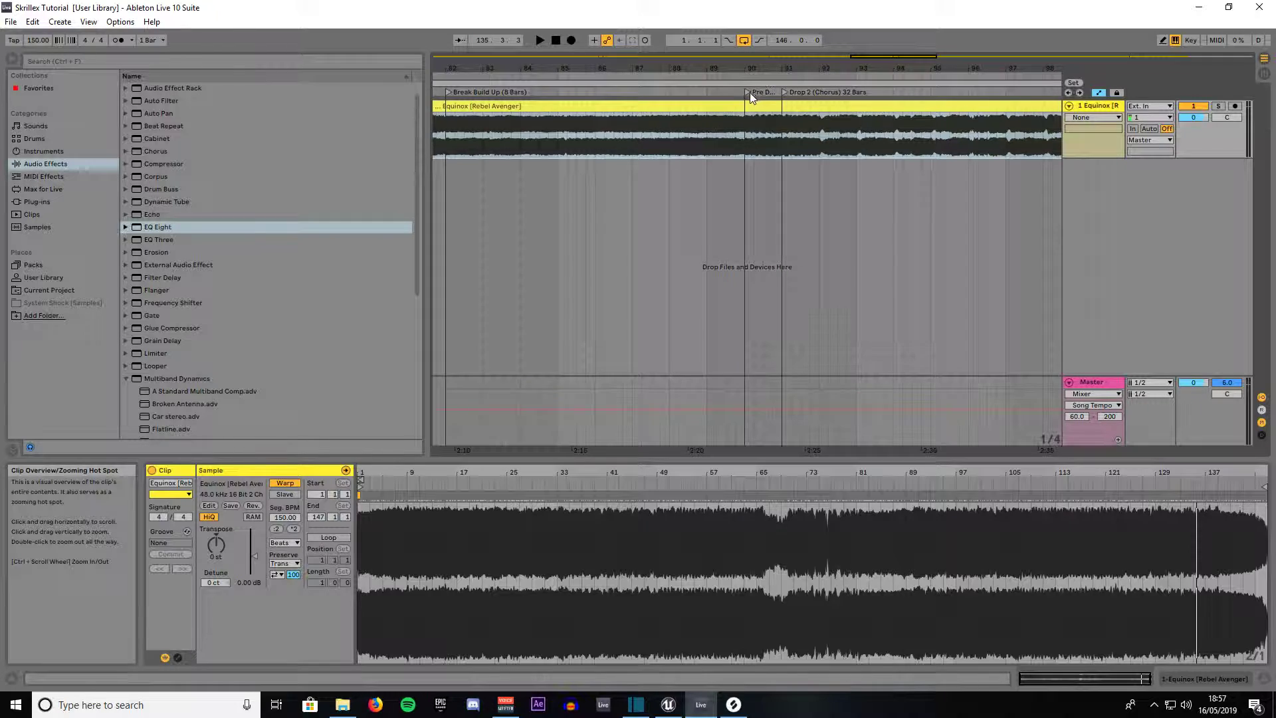
scroll(762, 93, "up", 3)
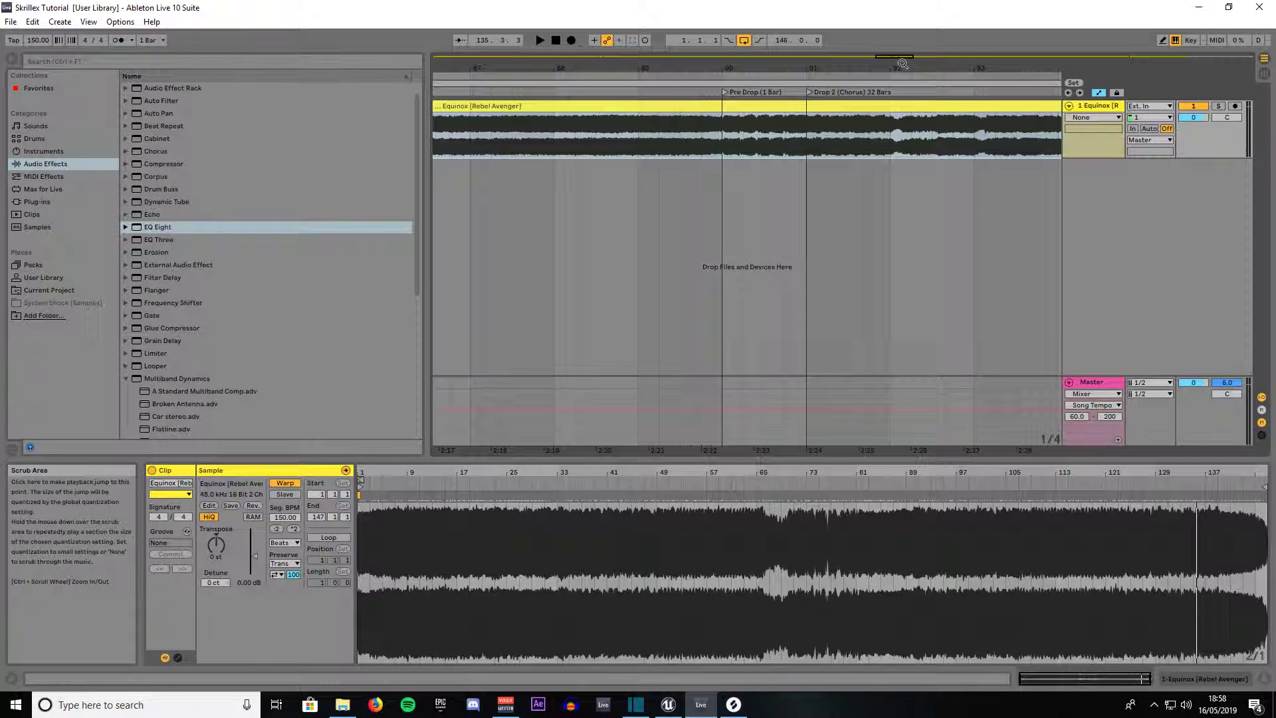
left_click_drag(885, 58, 912, 58)
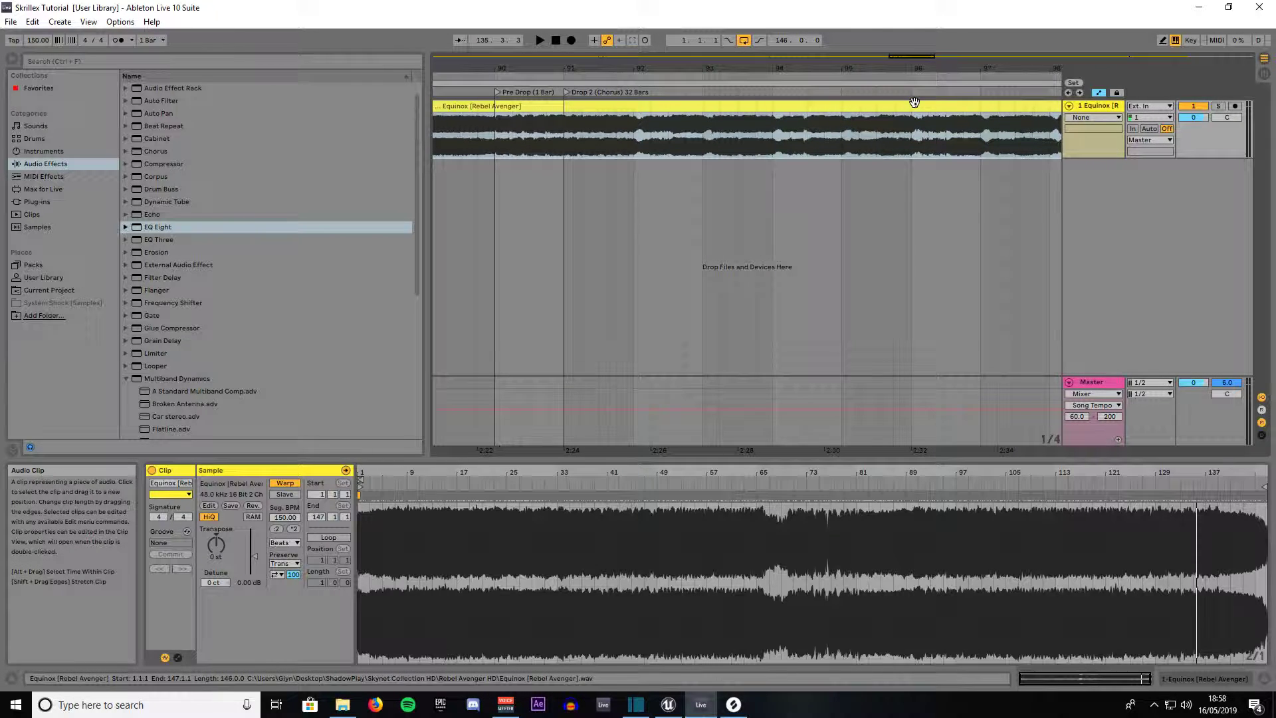
scroll(914, 102, "down", 3)
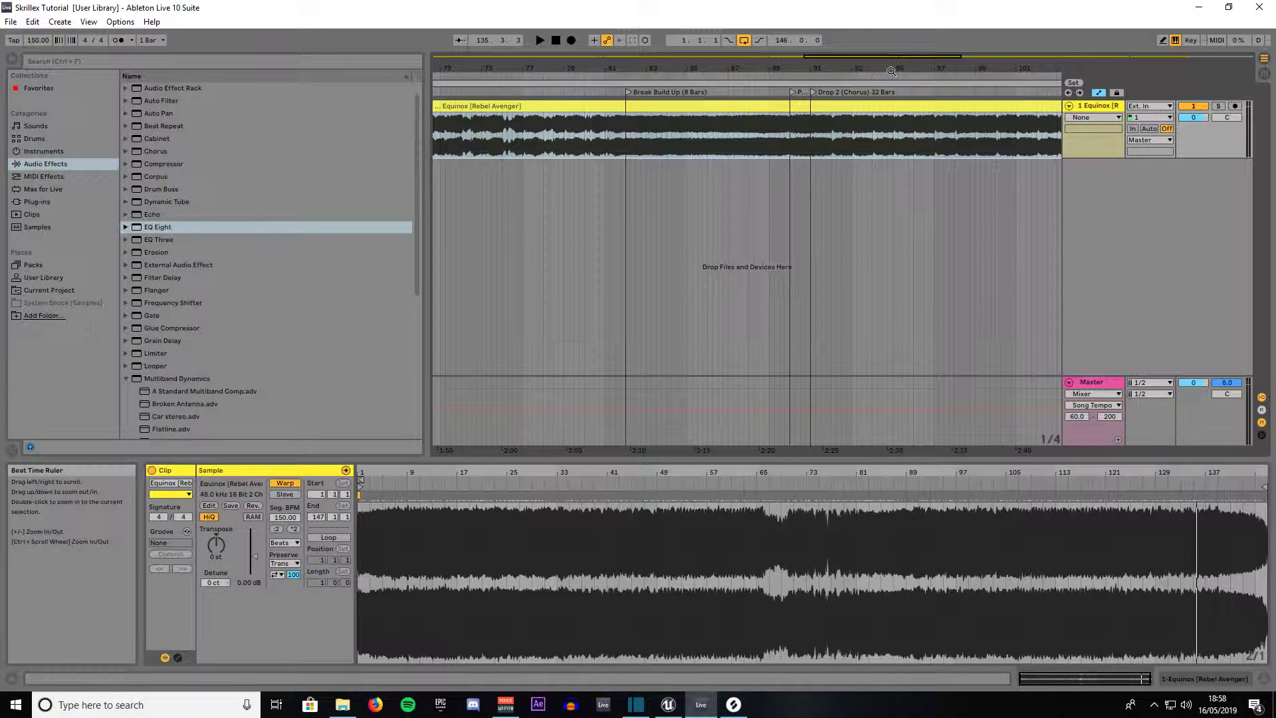
left_click_drag(881, 58, 912, 61)
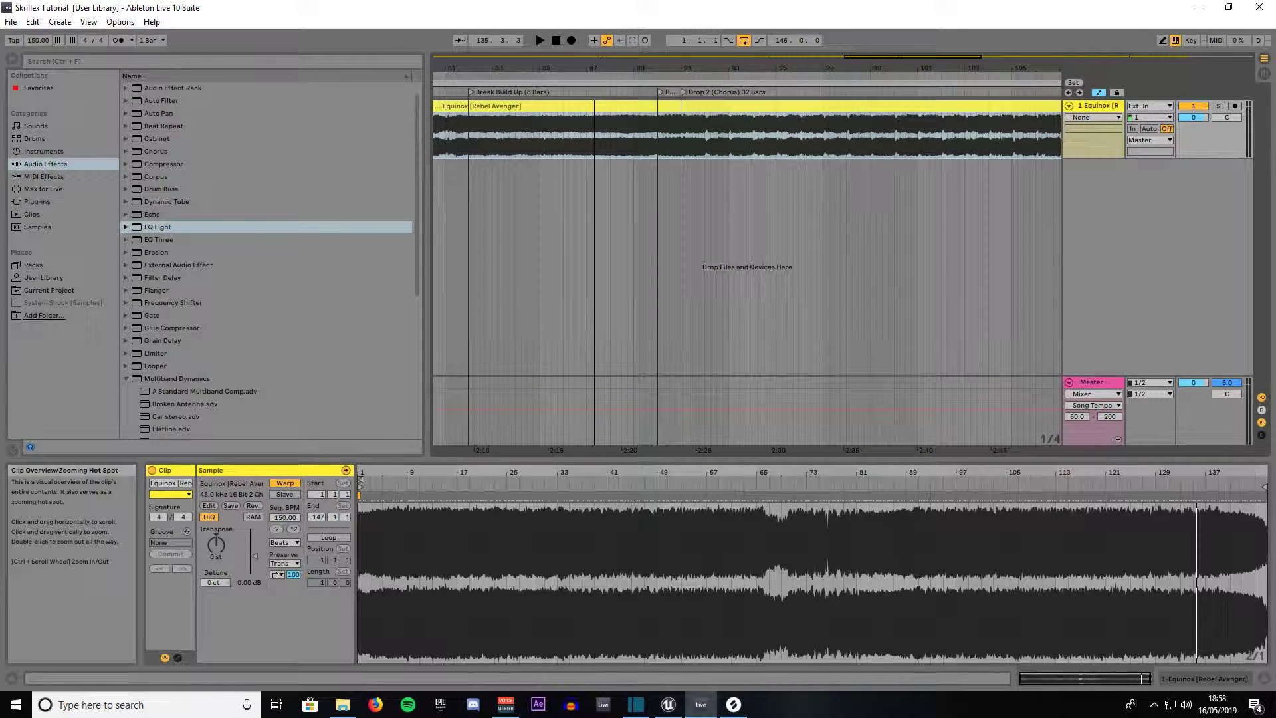
left_click_drag(912, 61, 944, 62)
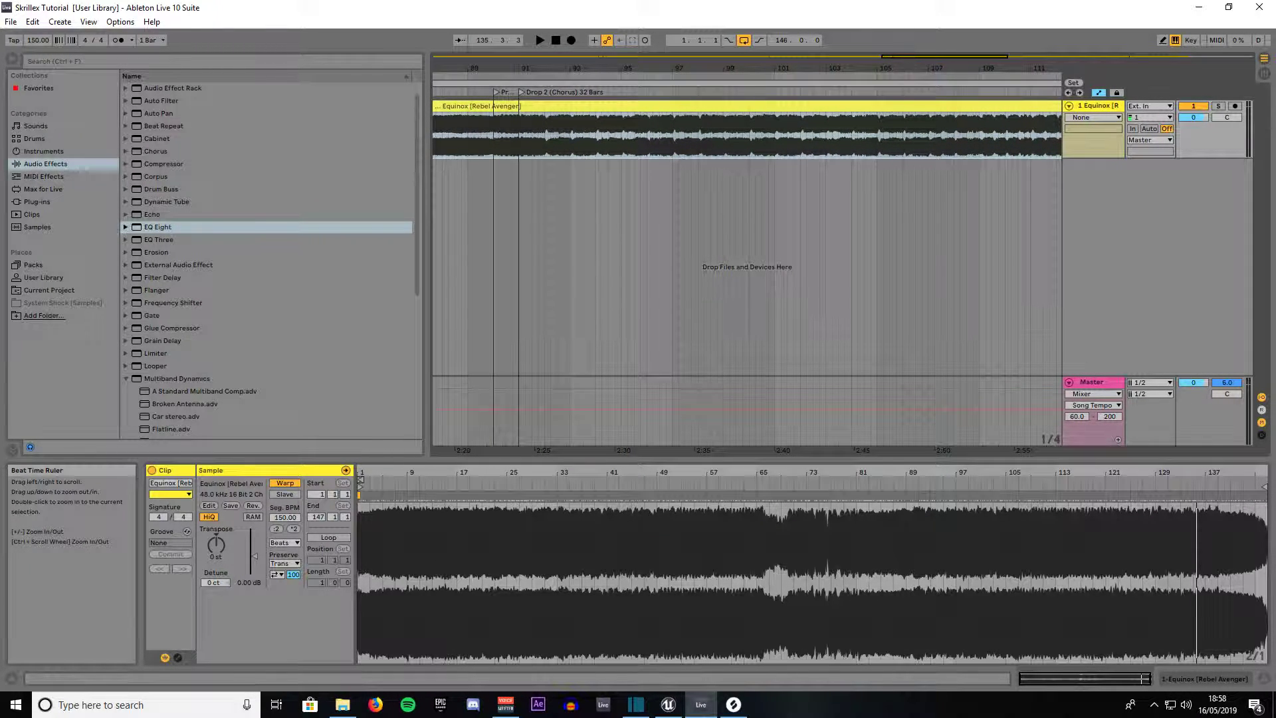
left_click_drag(798, 68, 424, 64)
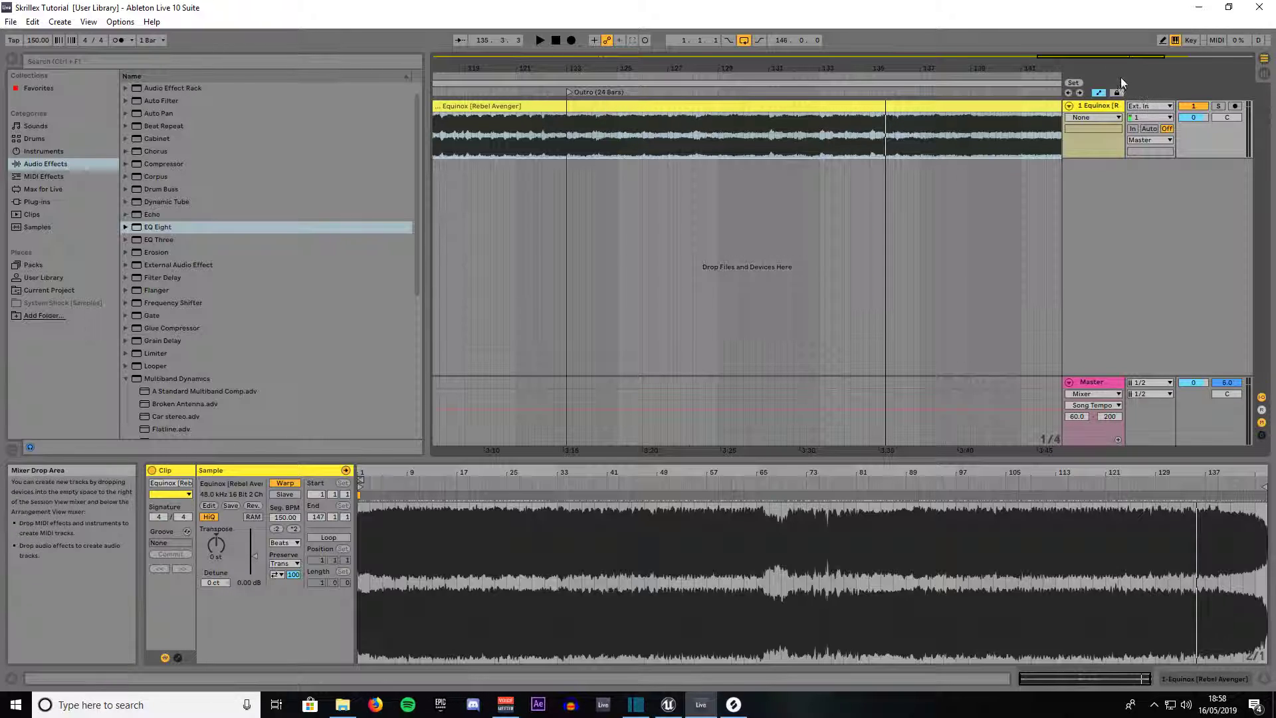
left_click_drag(1123, 57, 538, 56)
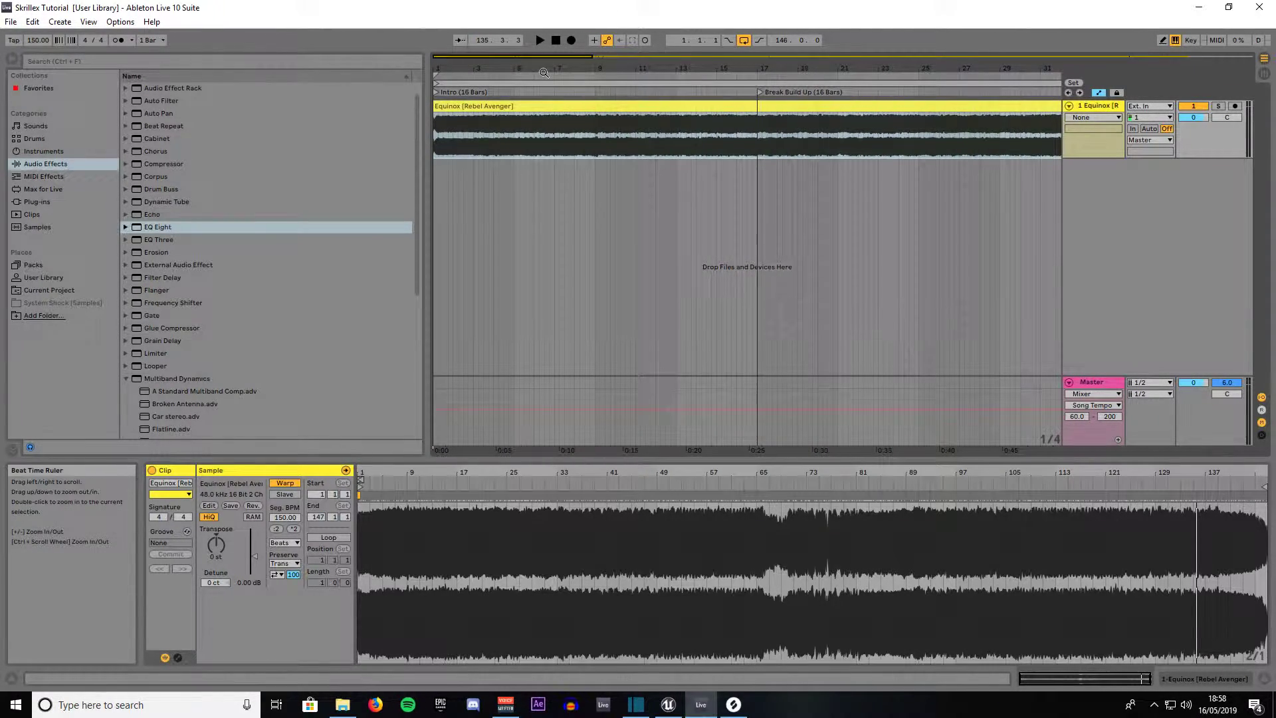
Play the track from bar 1 through the Intro, Break Build Up and Pre Drop into Drop 1, and stop playback.
left_click(556, 41)
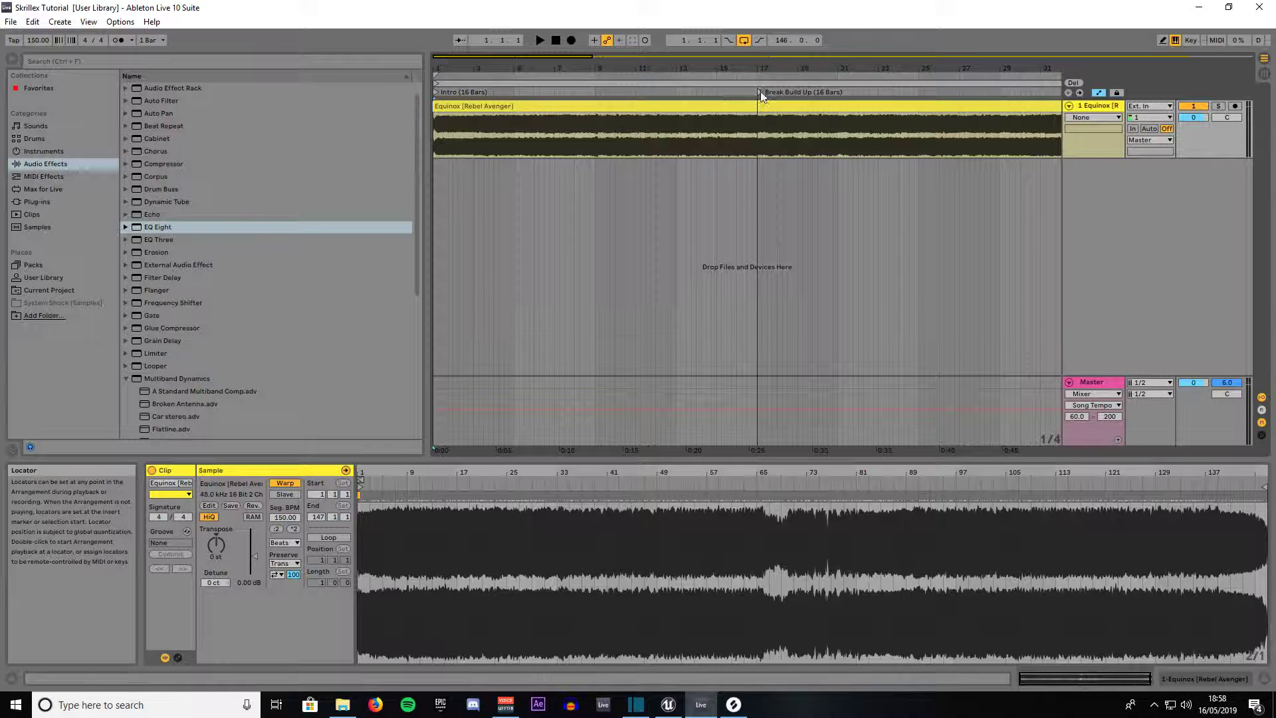
left_click(540, 40)
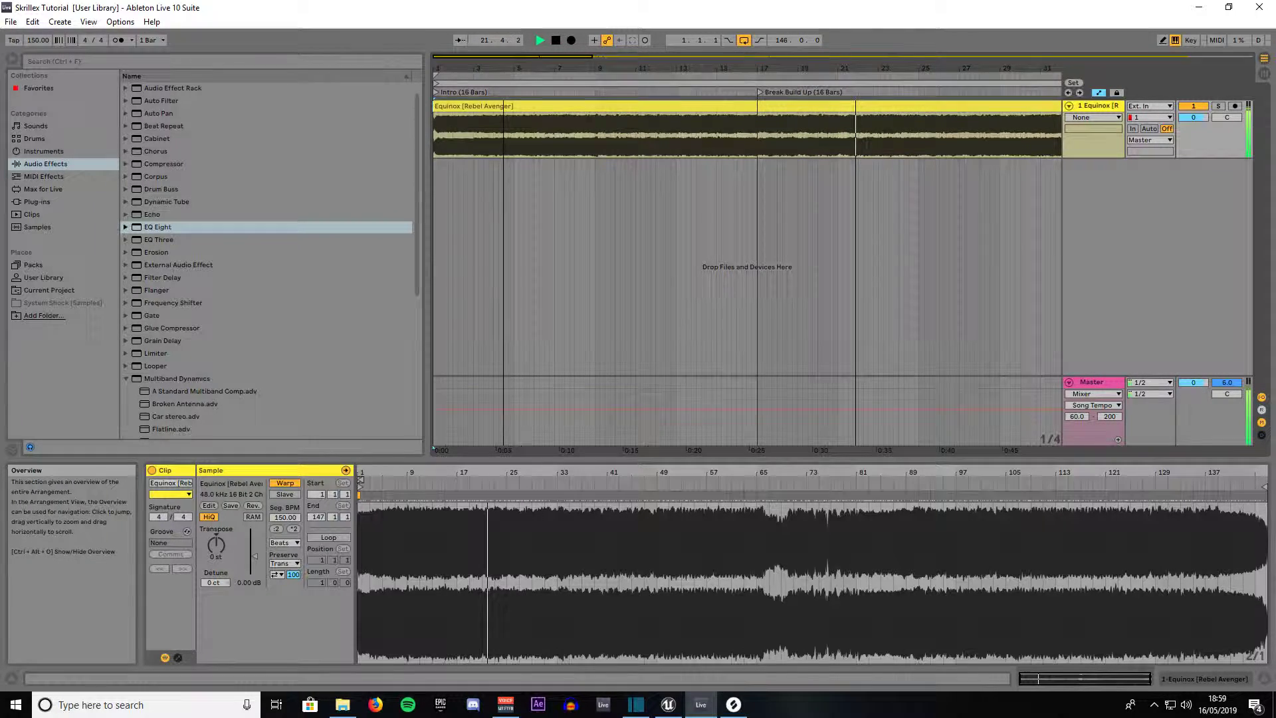
left_click_drag(455, 58, 524, 57)
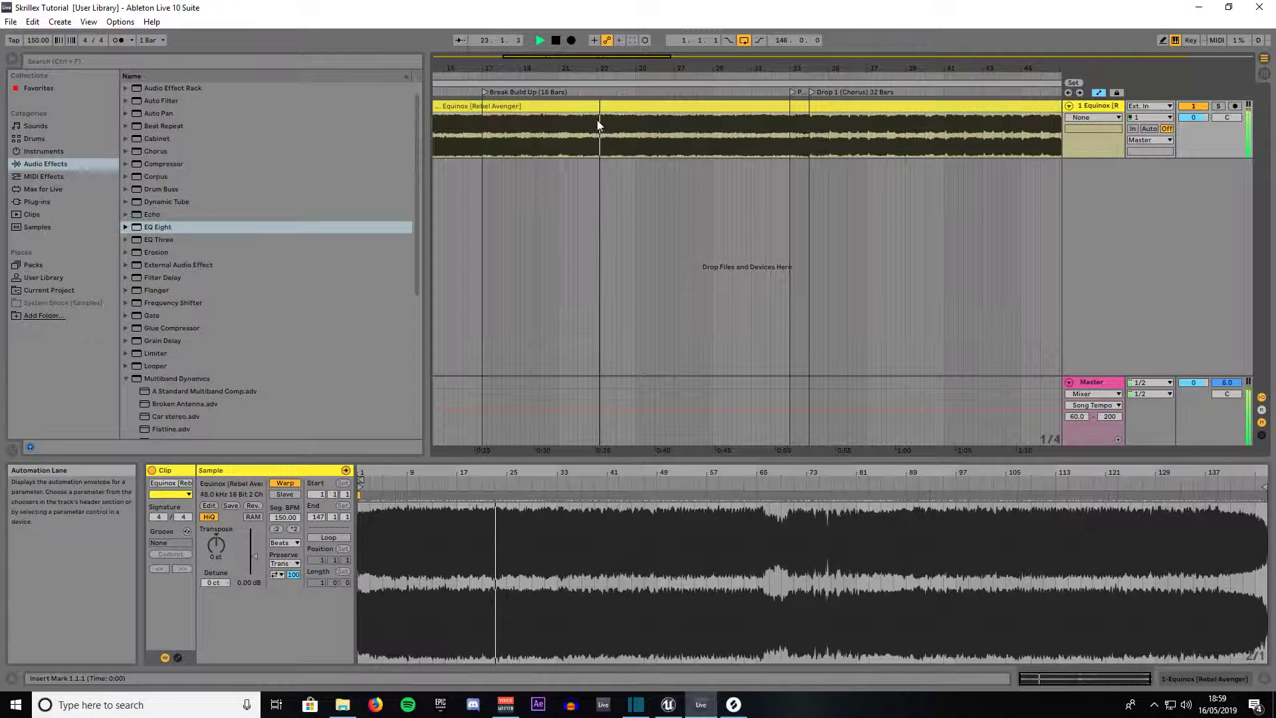
scroll(700, 137, "up", 1)
scroll(700, 137, "up", 2)
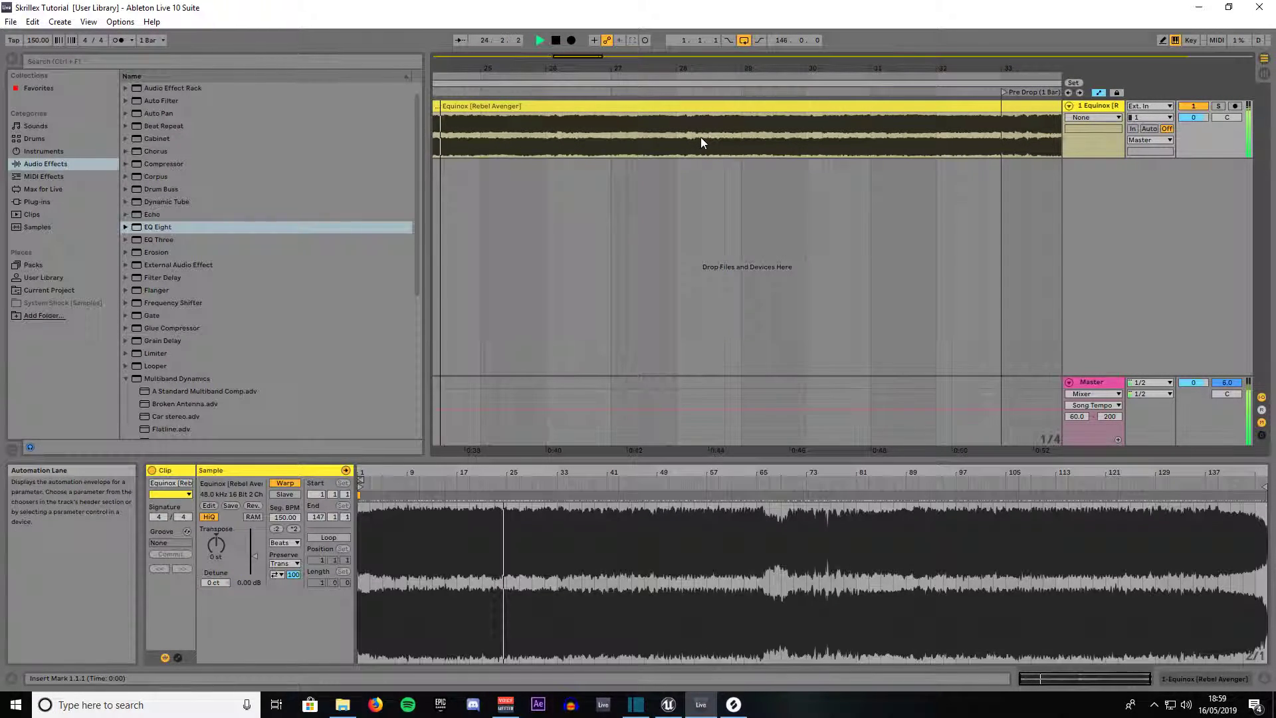
left_click_drag(571, 68, 598, 58)
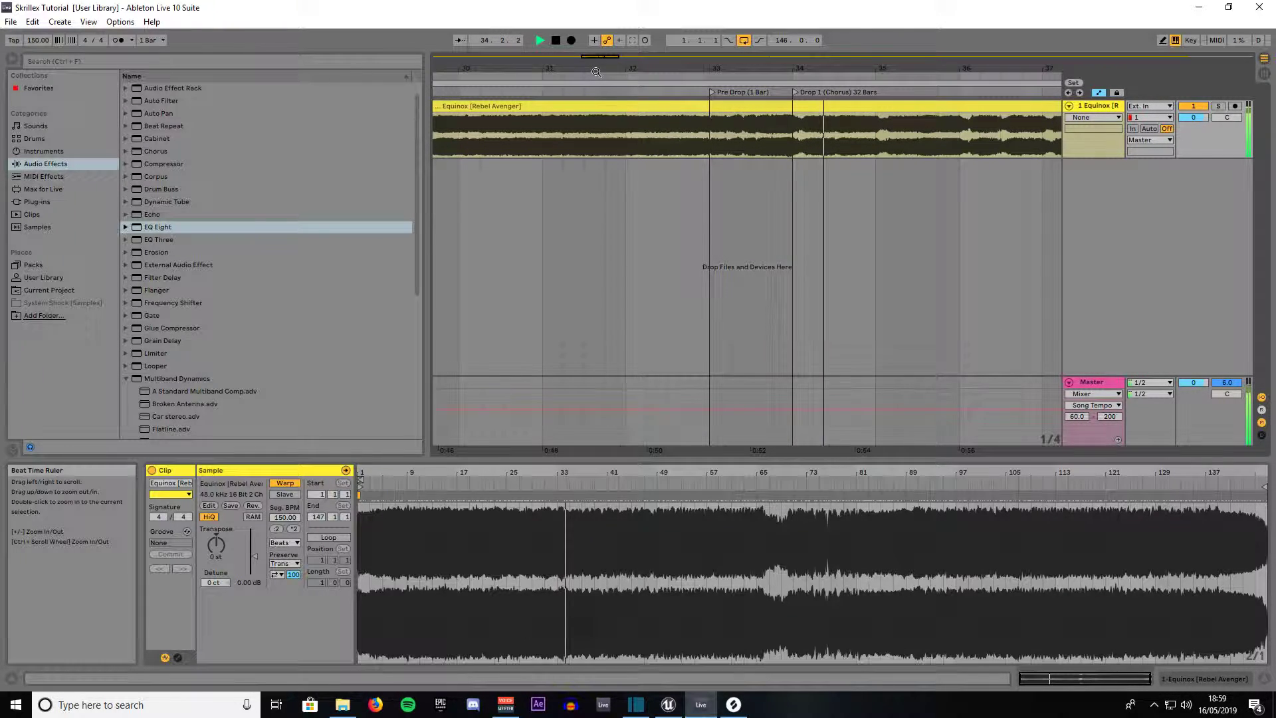
left_click_drag(594, 57, 625, 56)
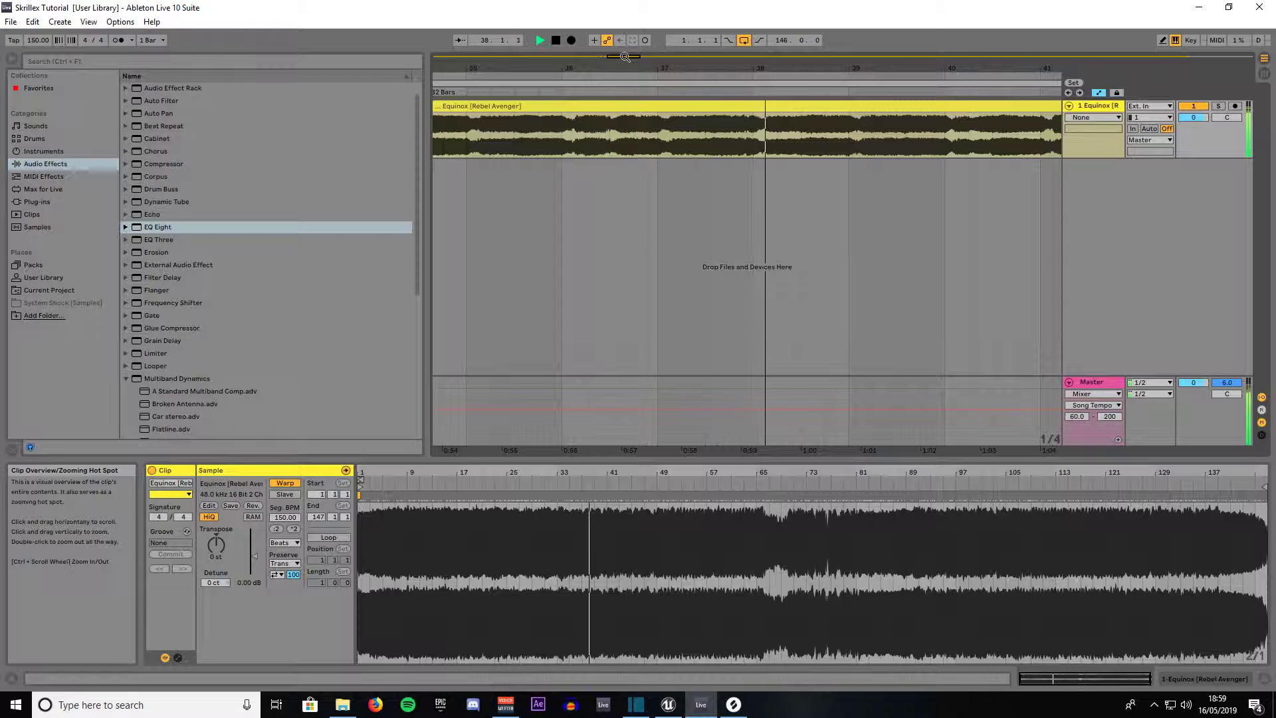
left_click_drag(624, 57, 631, 58)
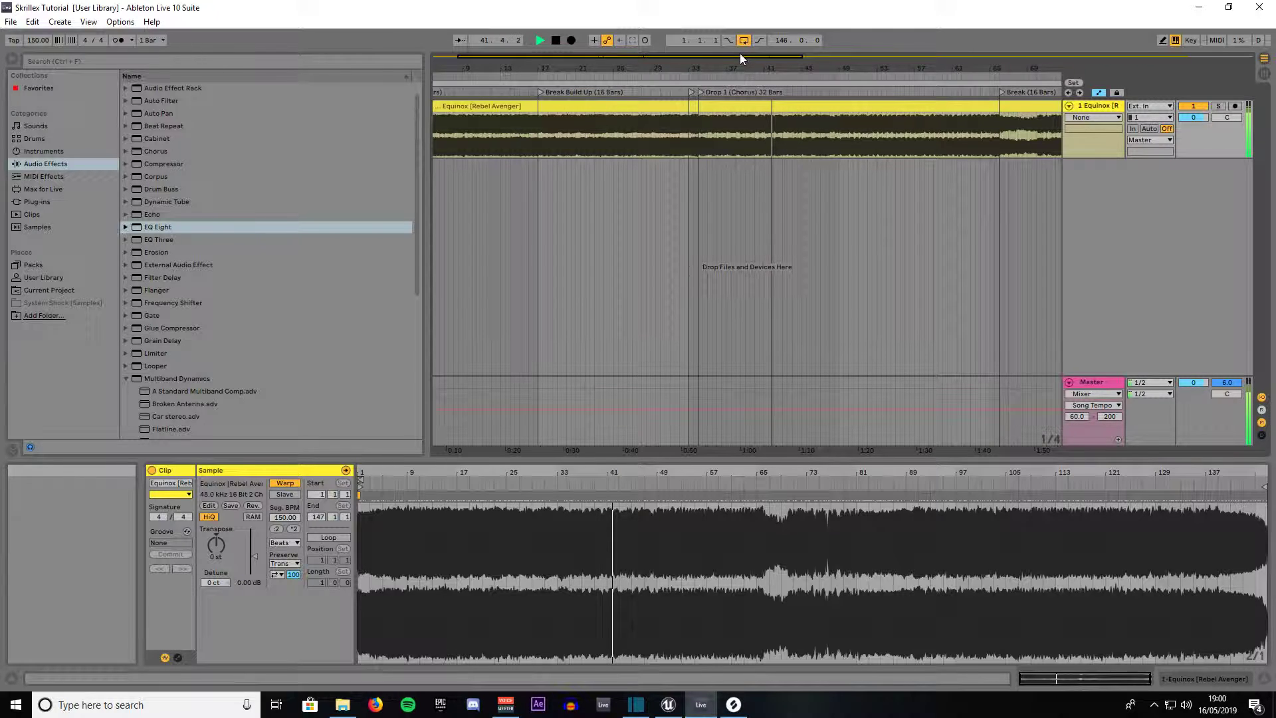
left_click_drag(722, 59, 852, 56)
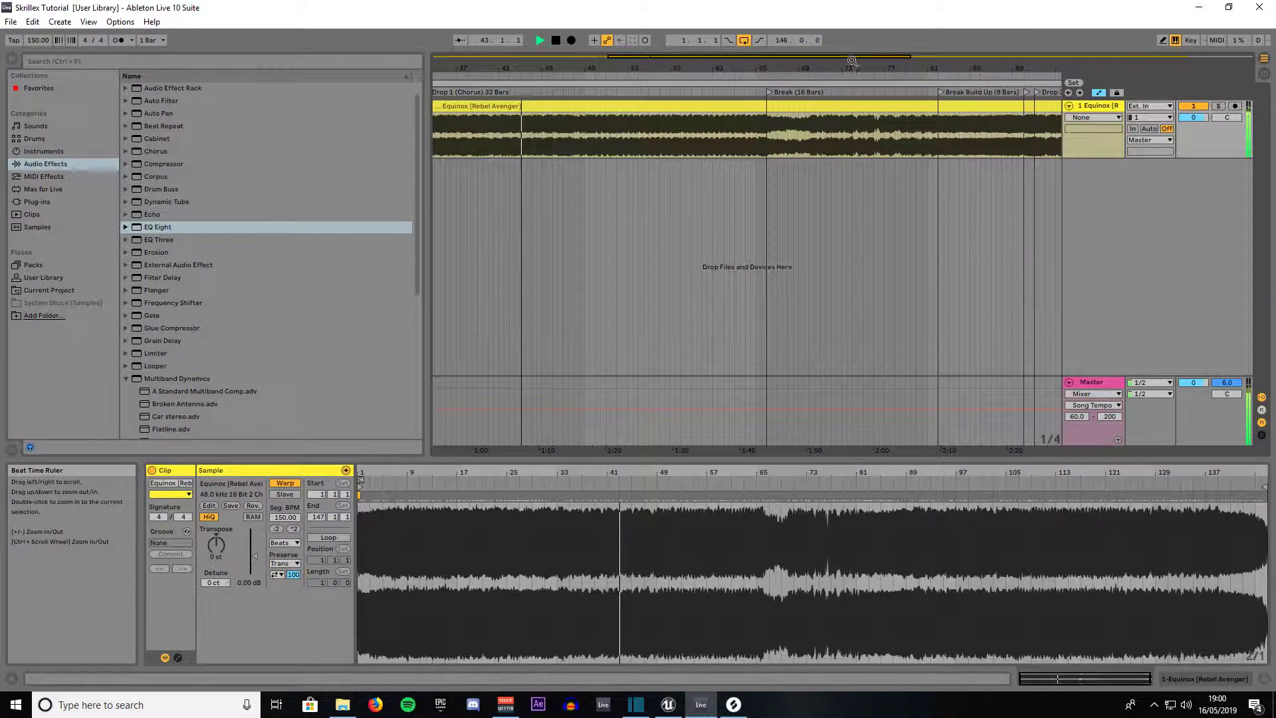
key("space")
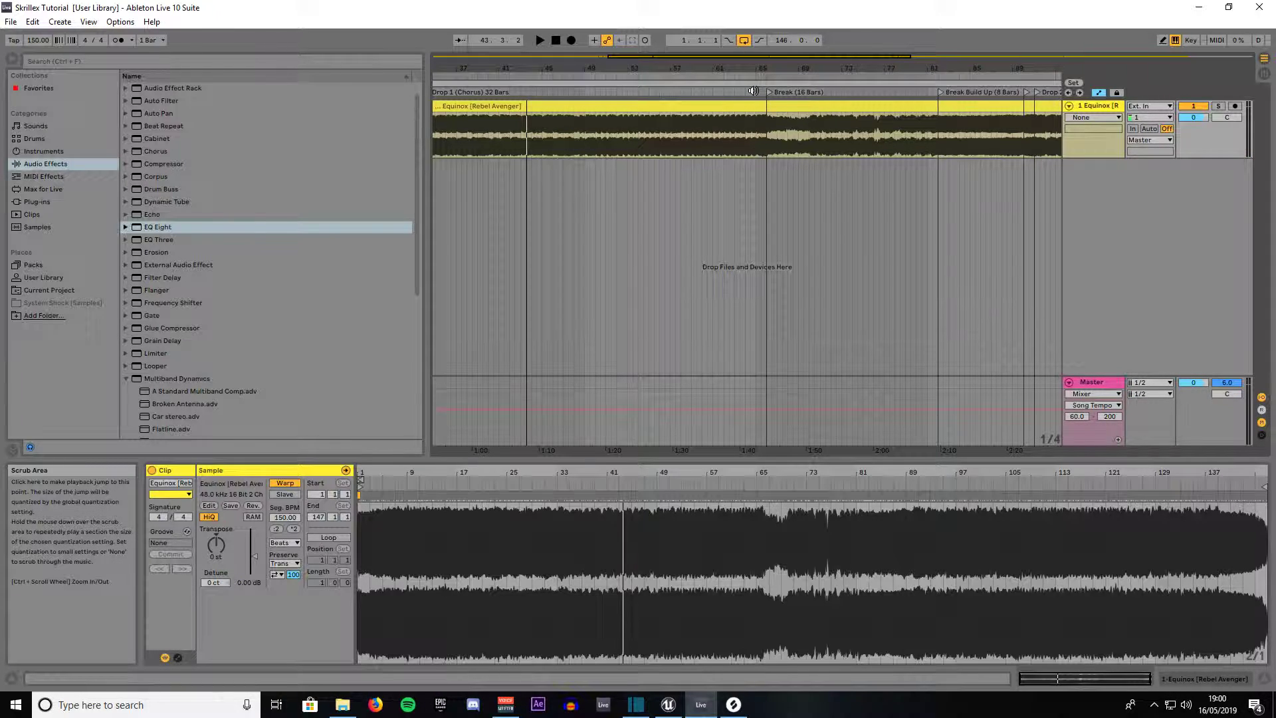
Play the track from just before the Break through the second Break Build Up and Pre Drop into Drop 2, and stop playback.
left_click(753, 91)
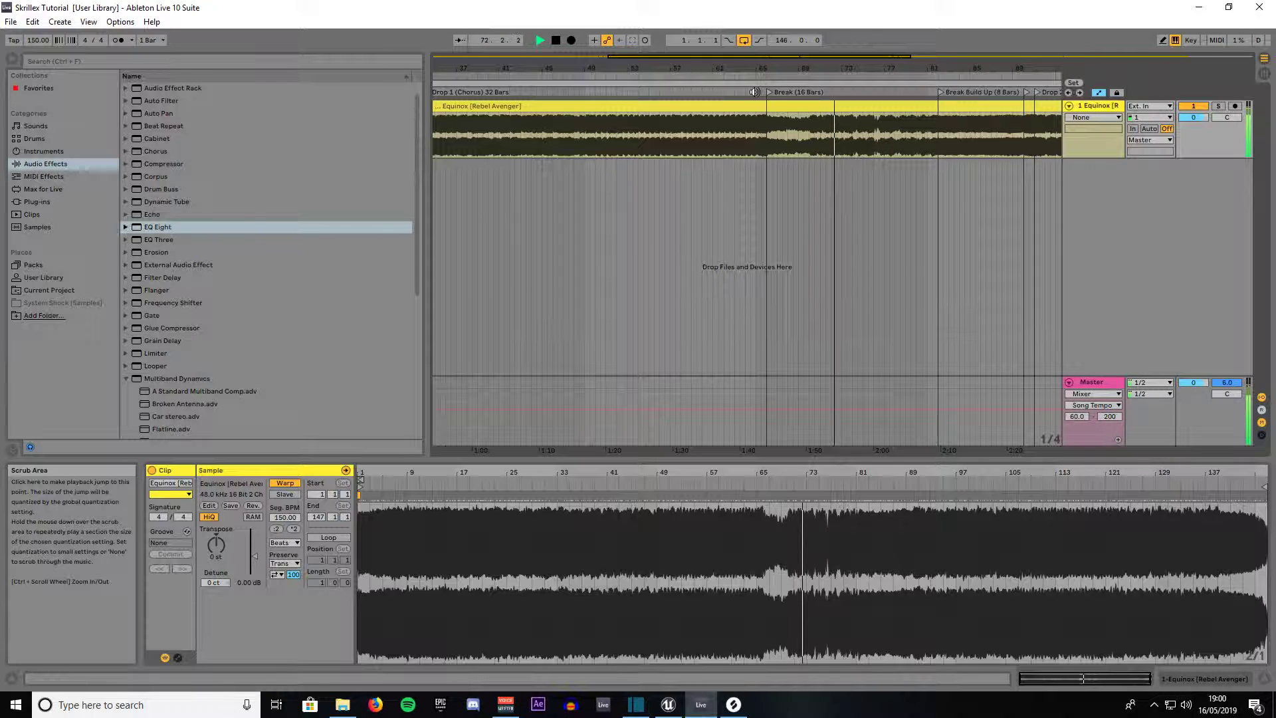
left_click_drag(766, 56, 822, 59)
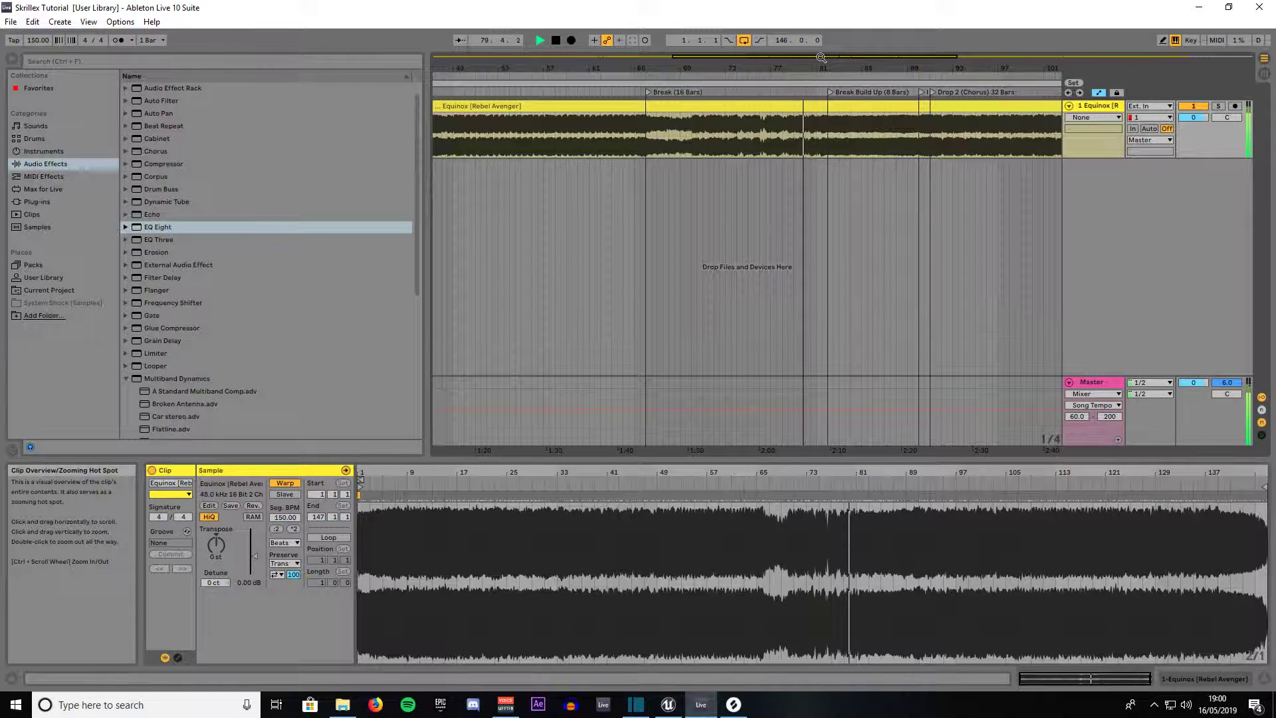
left_click_drag(821, 57, 847, 57)
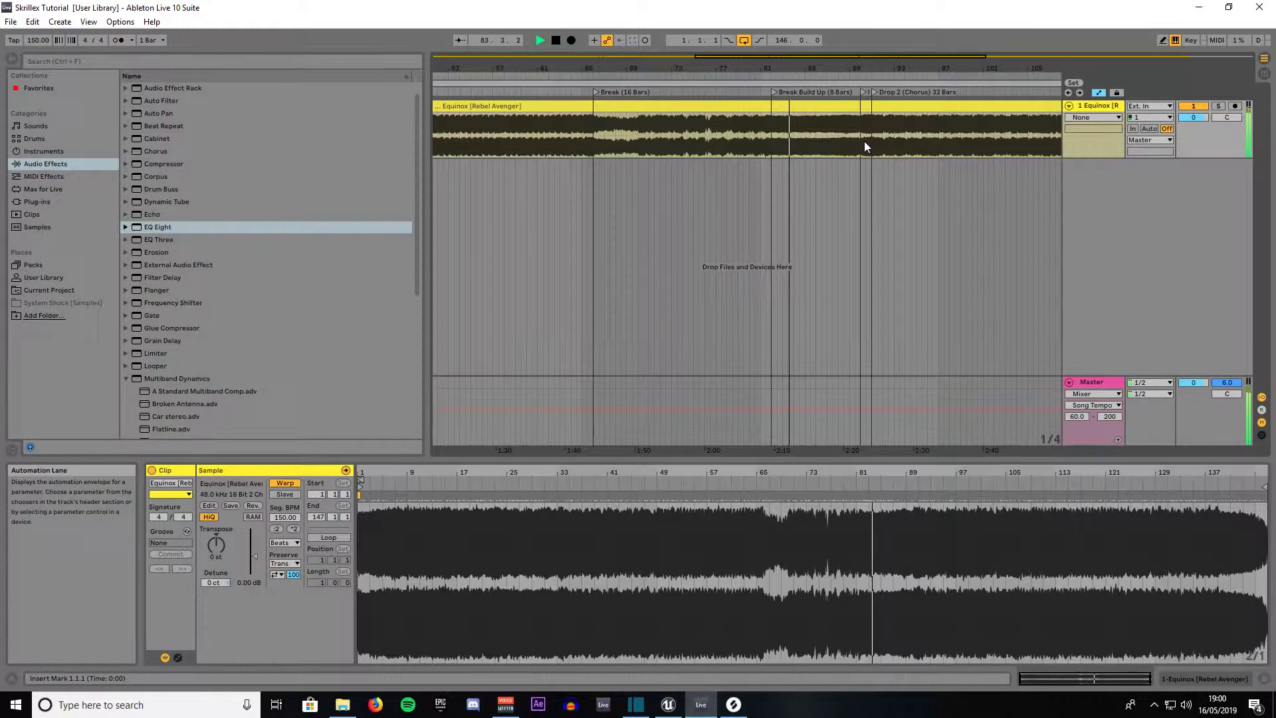
scroll(865, 146, "up", 5)
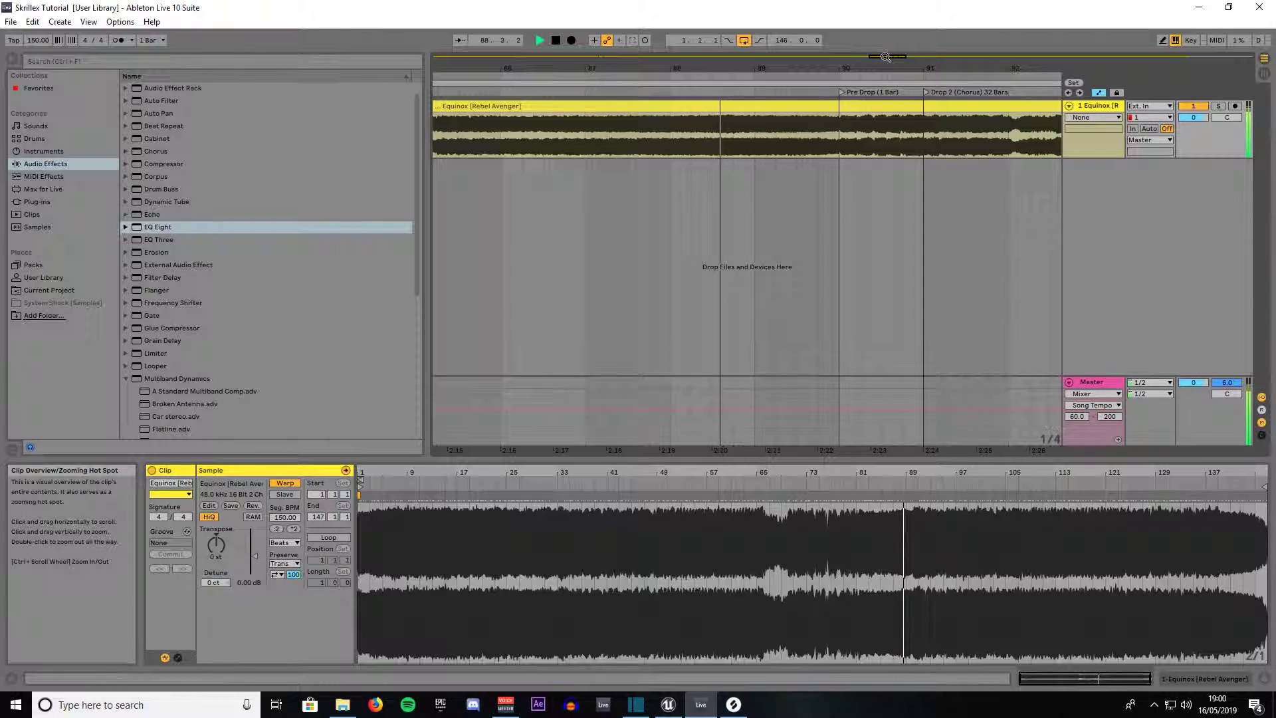
left_click_drag(885, 57, 900, 54)
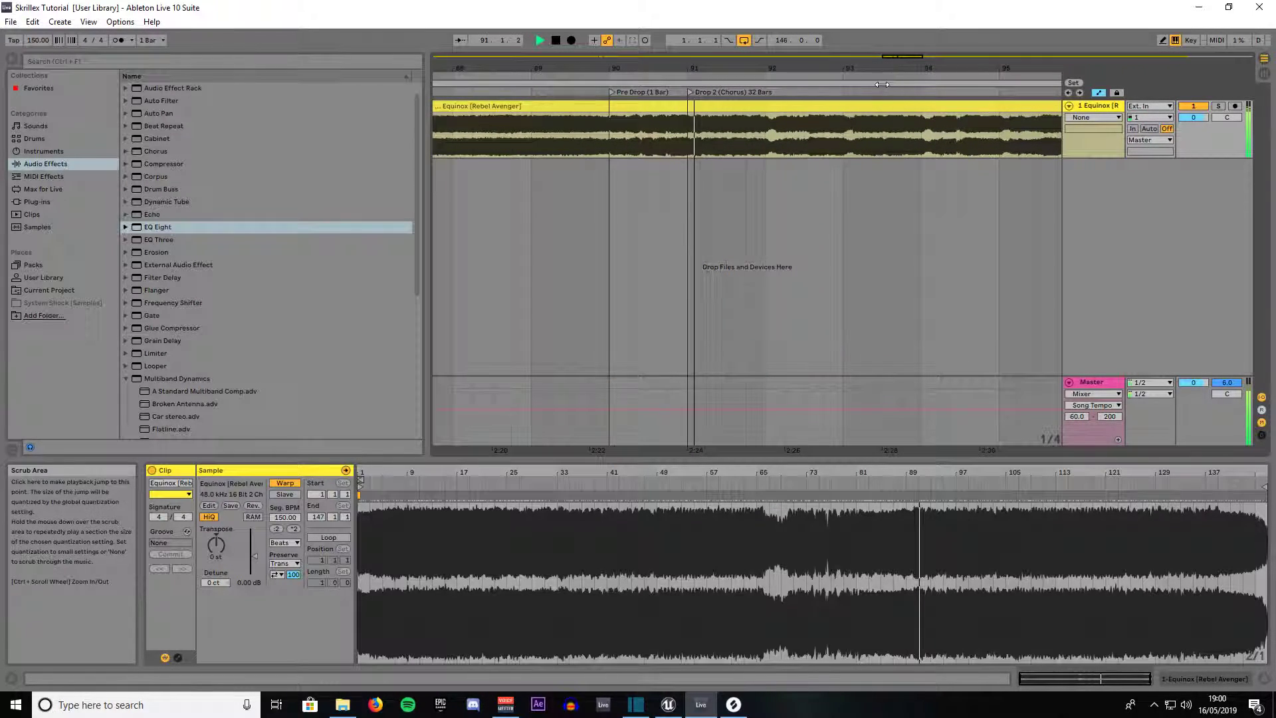
left_click_drag(899, 56, 908, 58)
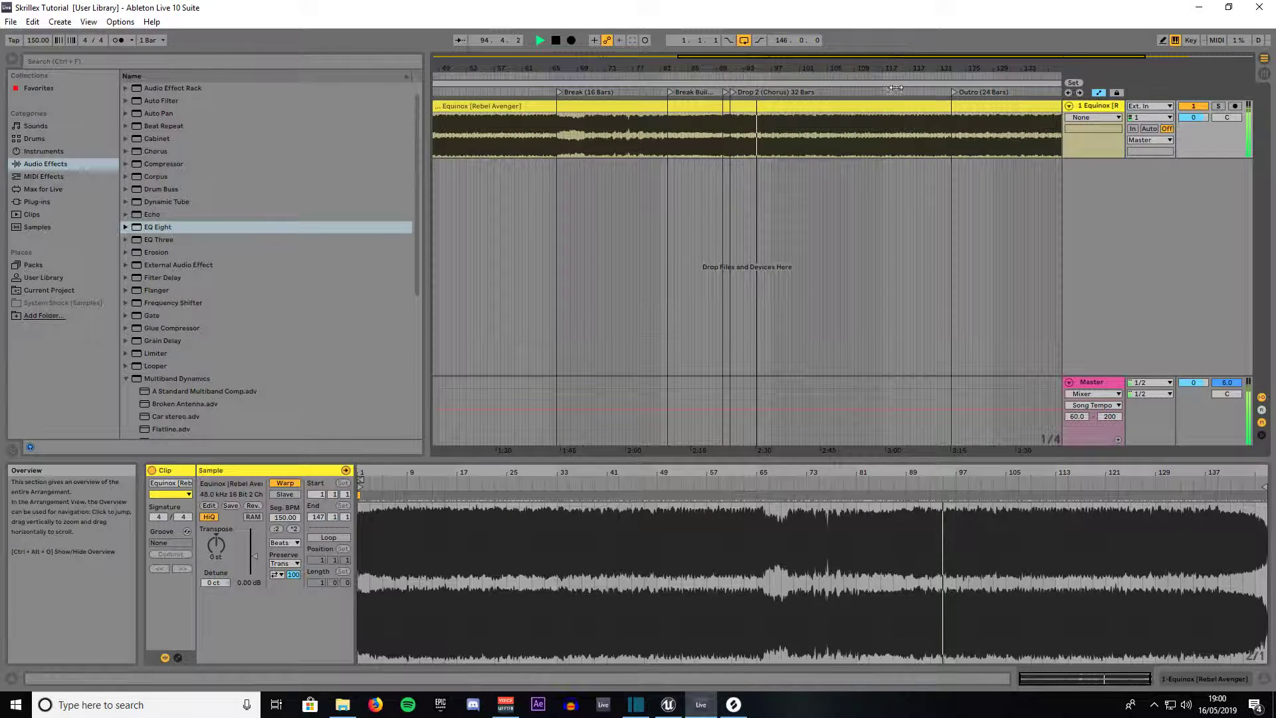
key("space")
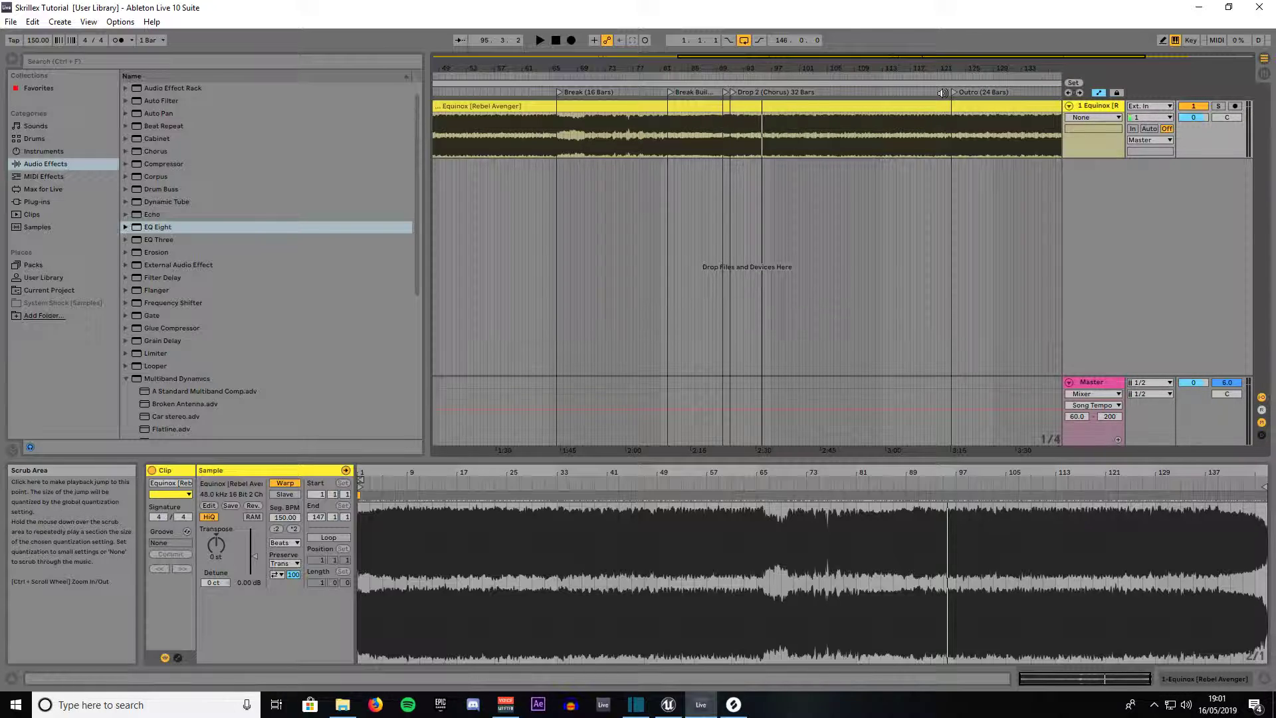
Play from the end of Drop 2 through the Outro to the track's end, and return to an overview of the whole arrangement.
left_click(943, 93)
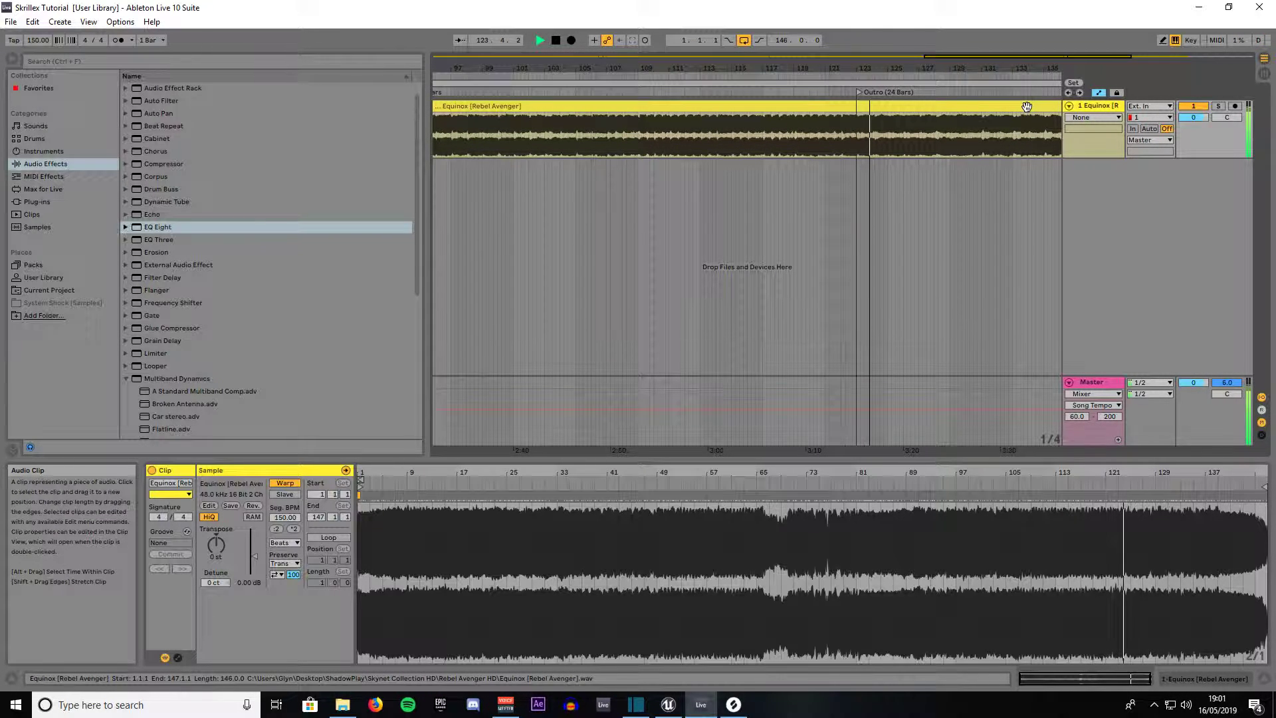
left_click_drag(979, 70, 660, 66)
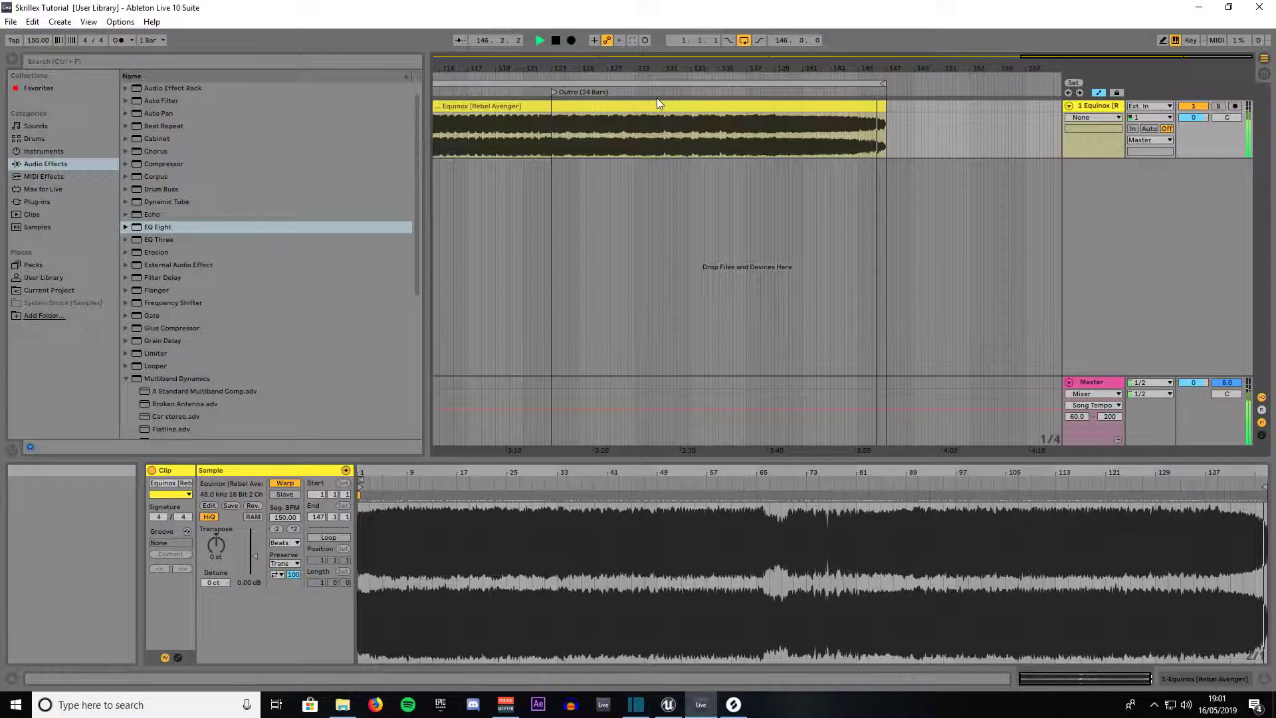
key("space")
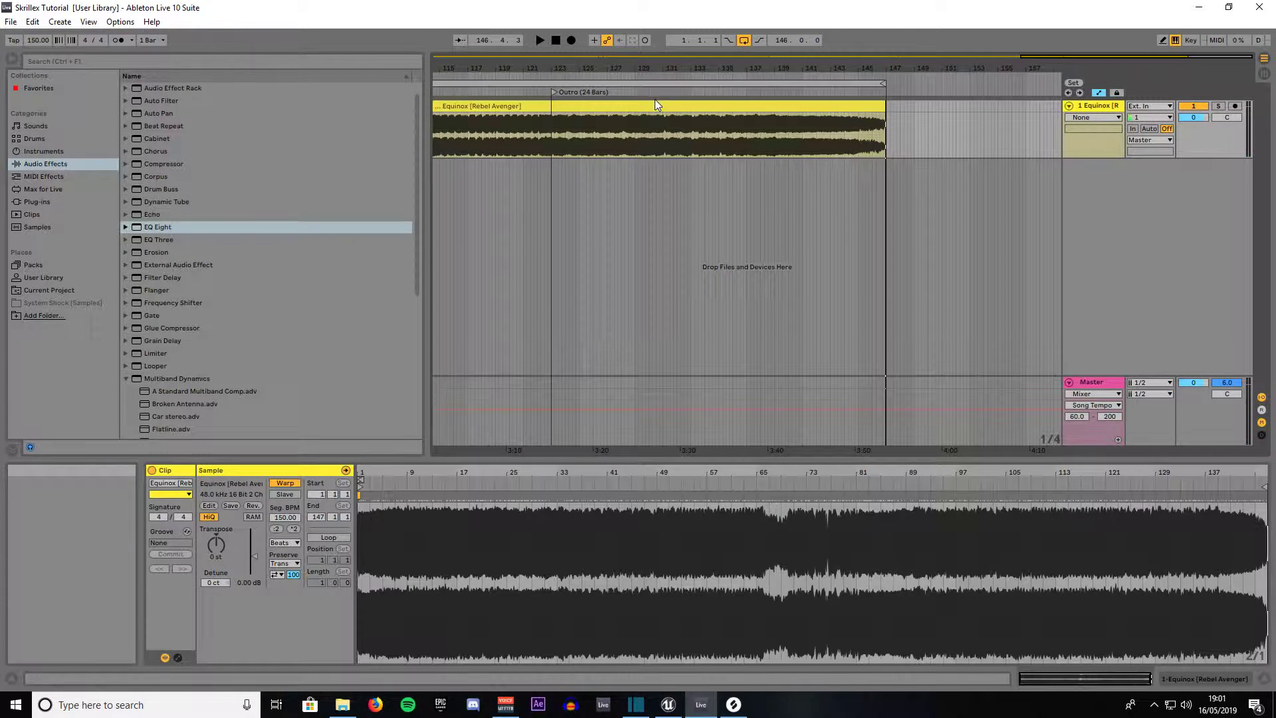
left_click(631, 136)
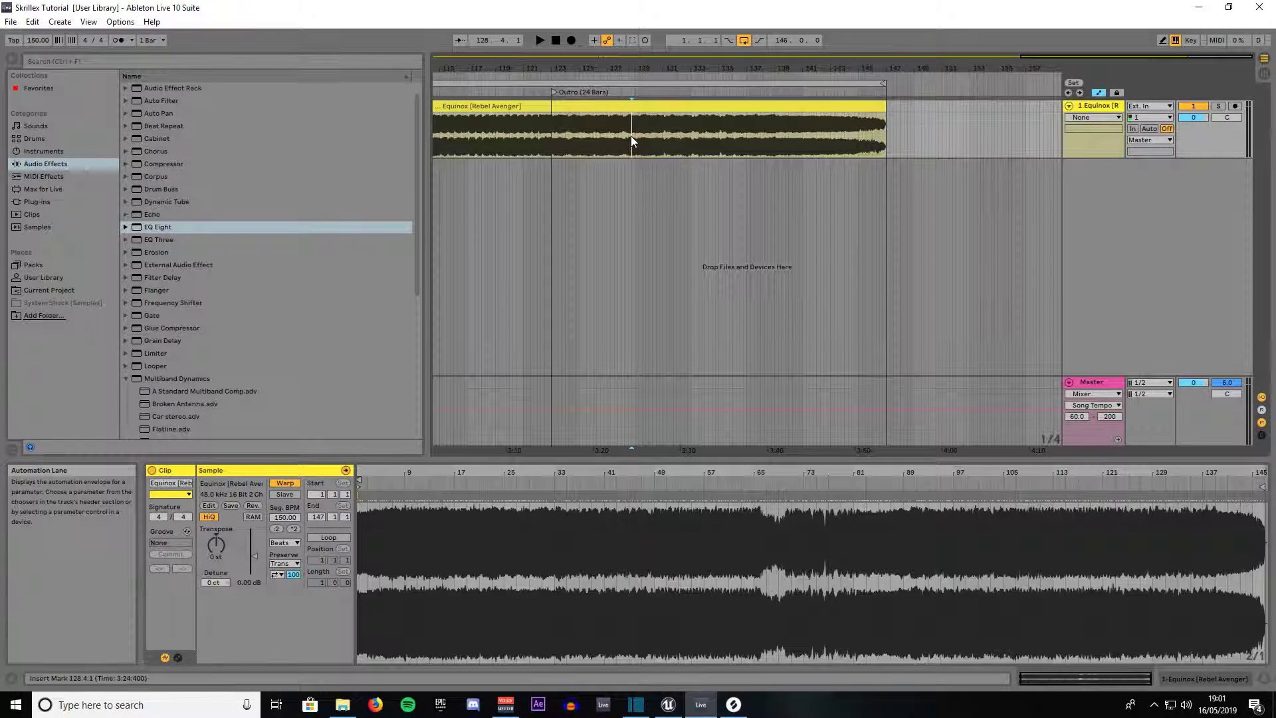
scroll(632, 136, "down", 4)
scroll(631, 135, "down", 2)
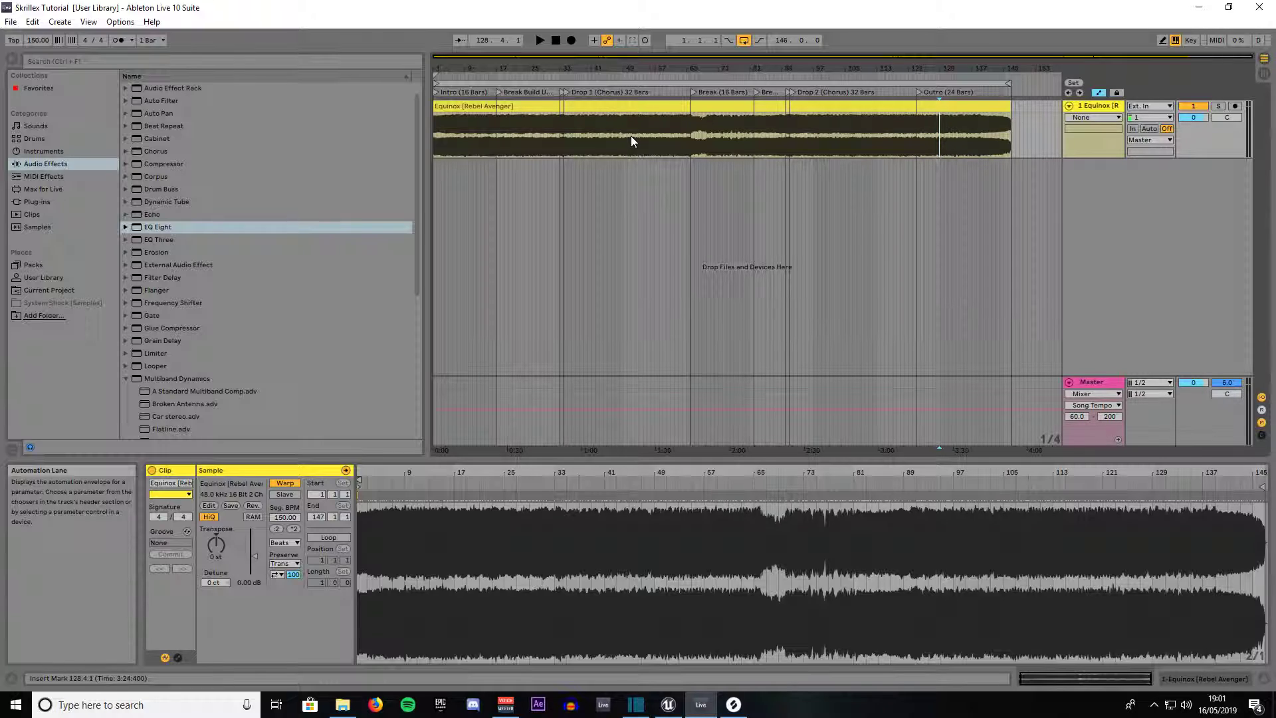